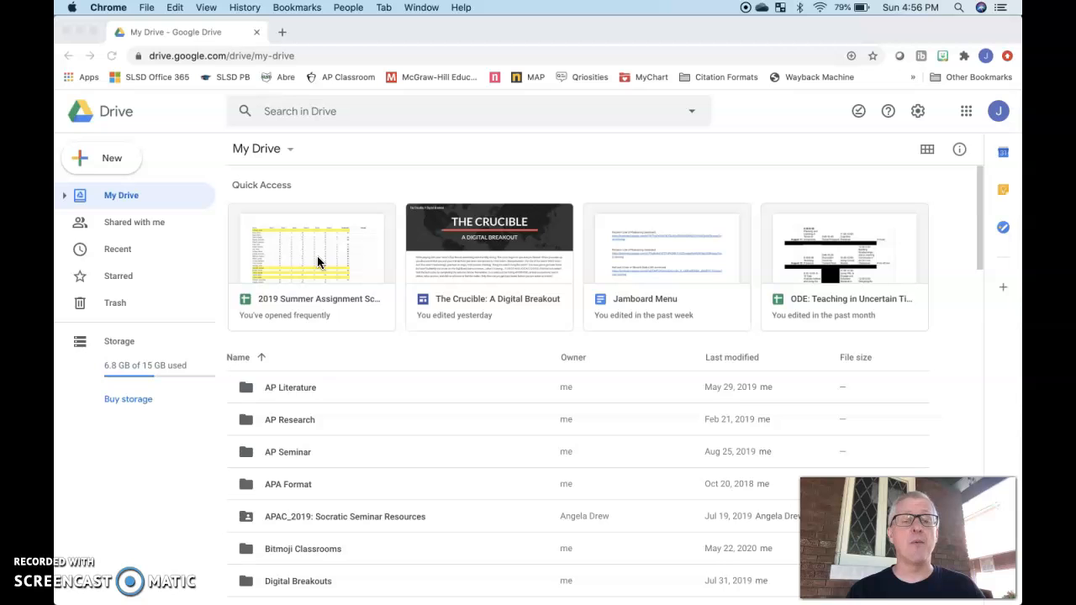
- Look through the folders and files listed in My Drive
scroll(361, 417, "down", 5)
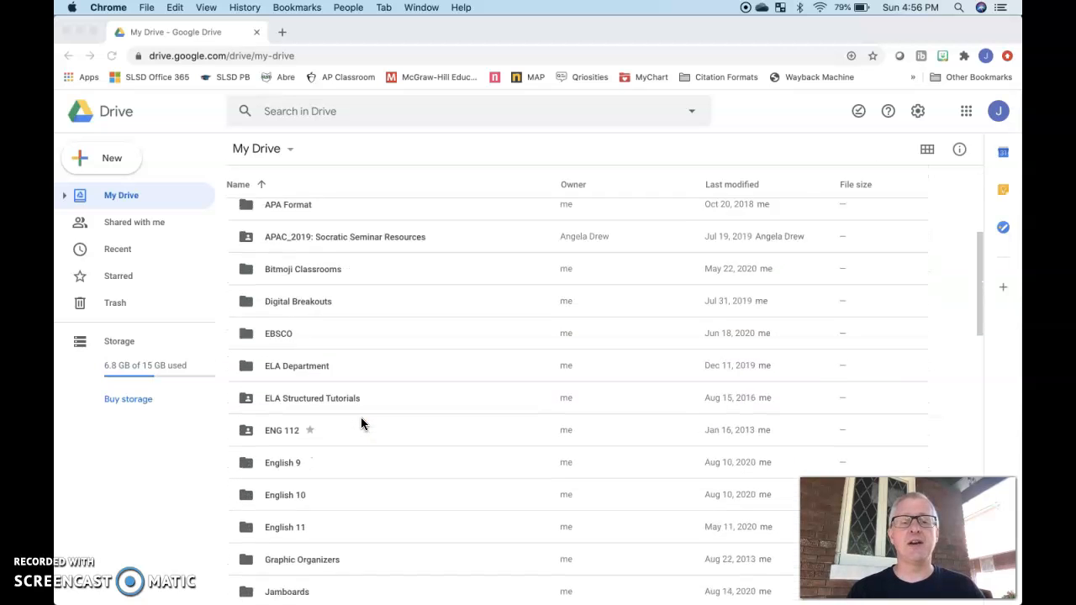
scroll(360, 424, "down", 2)
scroll(360, 423, "down", 5)
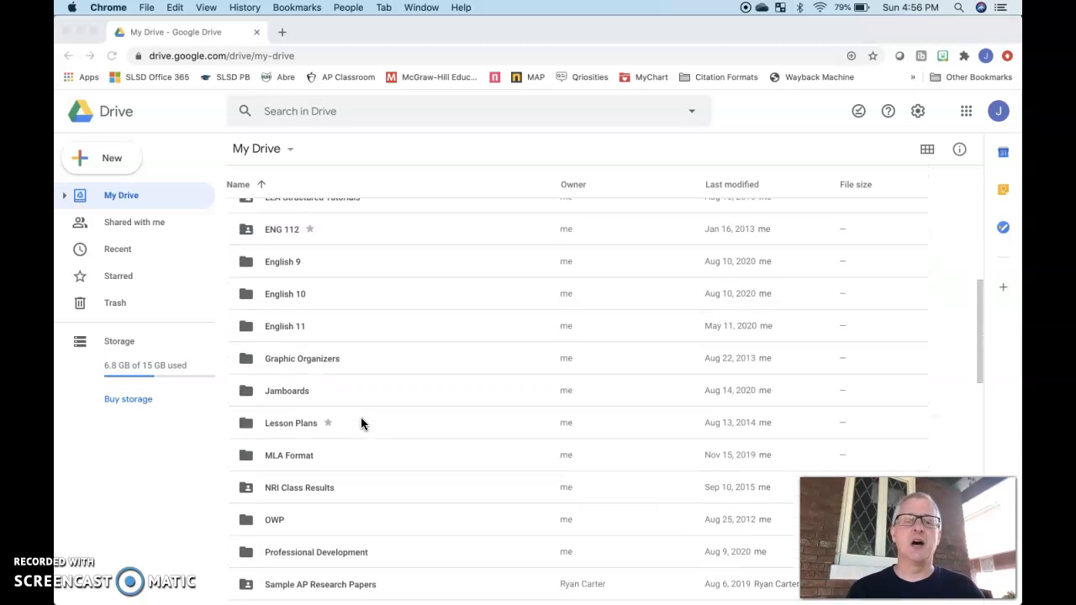
scroll(360, 416, "down", 5)
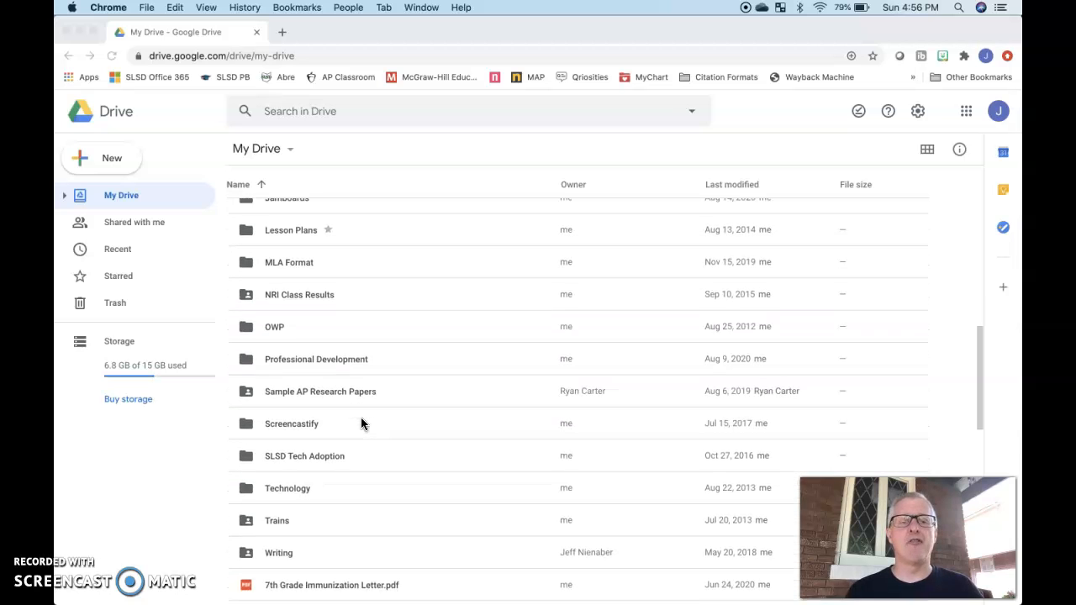
scroll(360, 417, "up", 8)
scroll(361, 417, "up", 3)
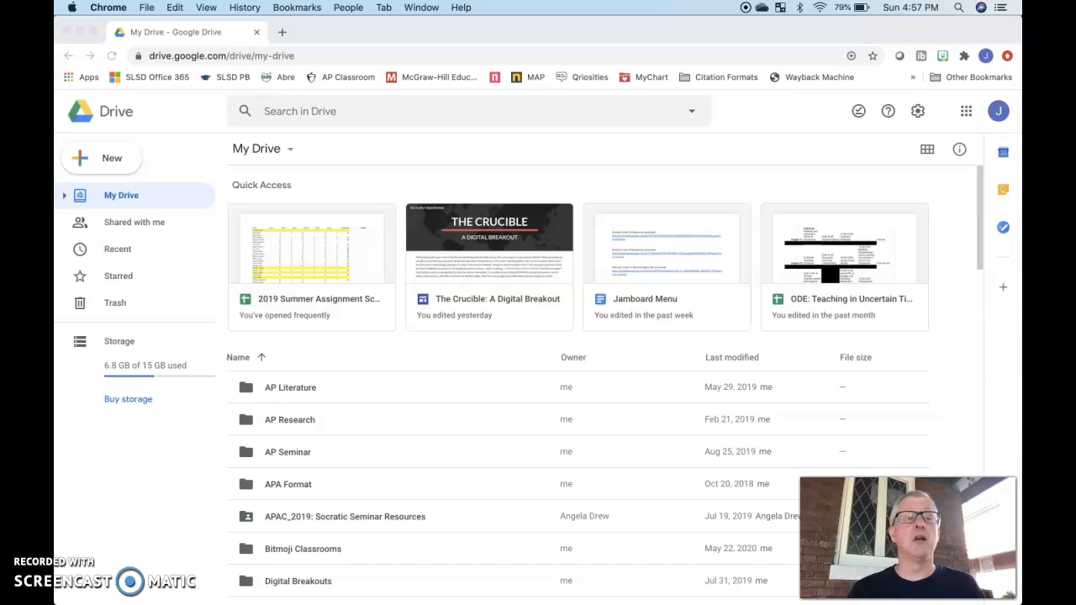
- Create a new blank Google Docs document from My Drive
left_click(109, 155)
left_click(107, 164)
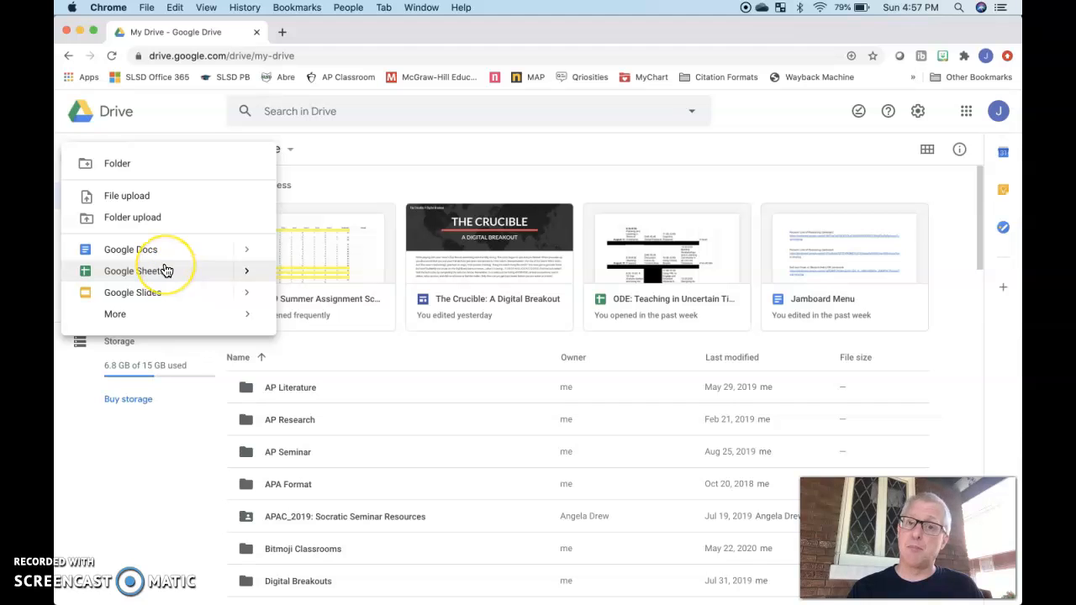
mouse_move(110, 312)
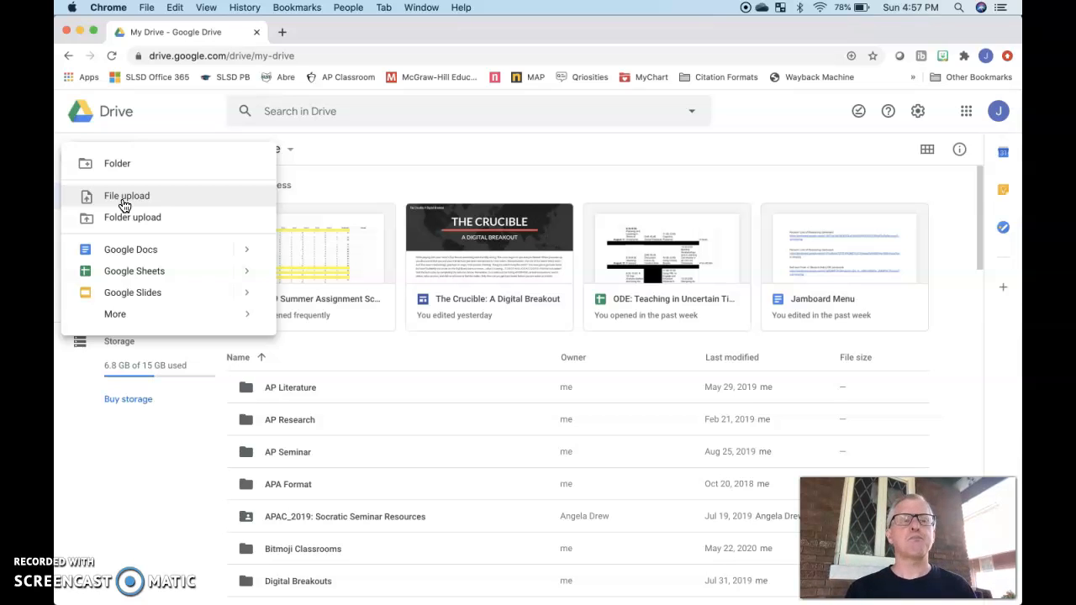
left_click(133, 248)
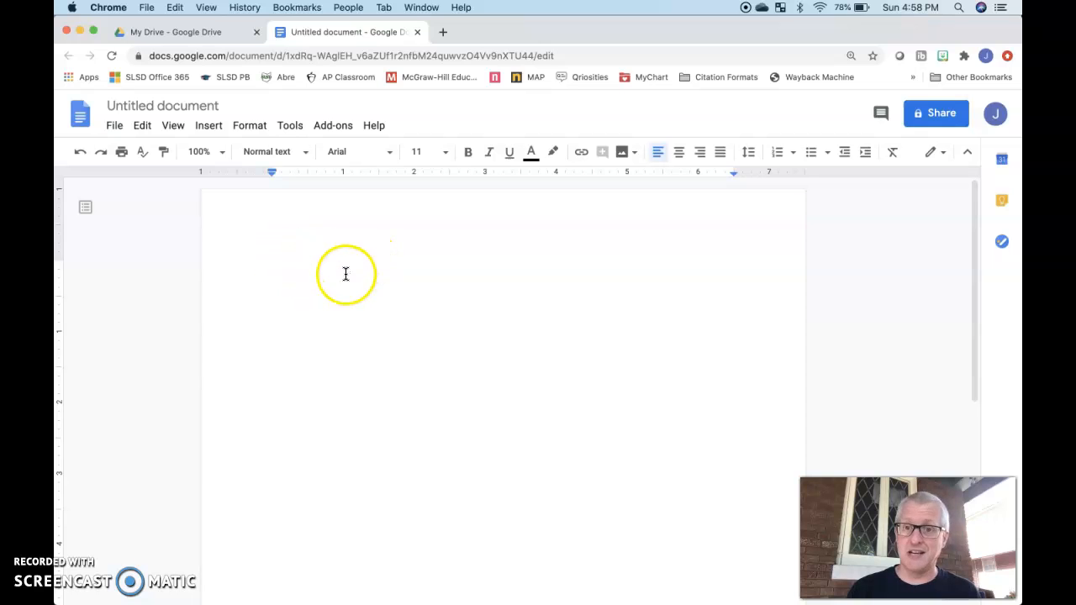
- Rename the untitled document with the student's surname and first initial separated by a period, followed by "Crucible Essay"
left_click(144, 106)
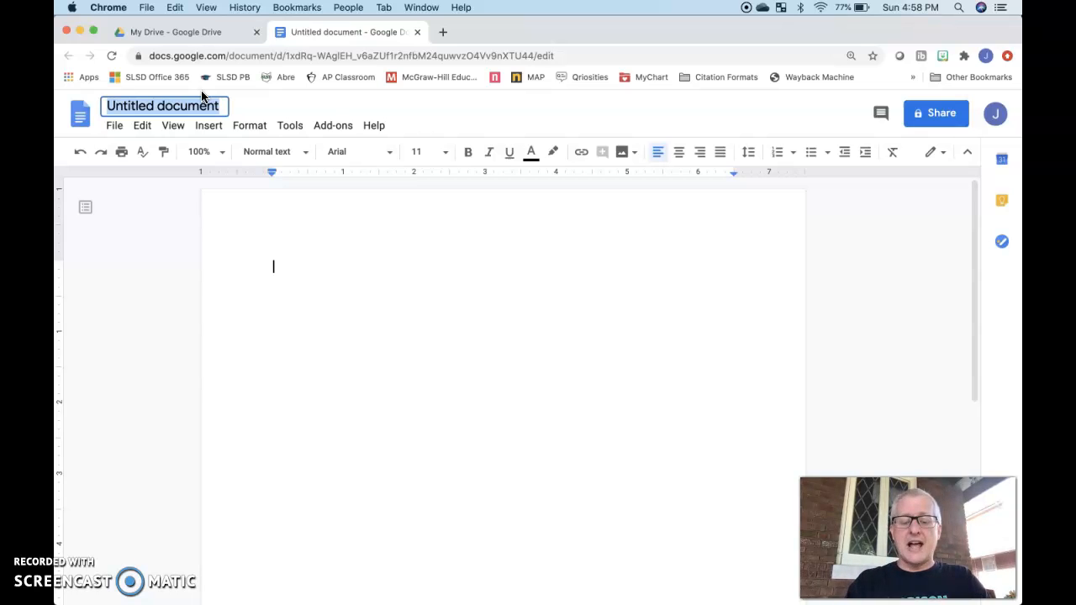
type("Nienaber")
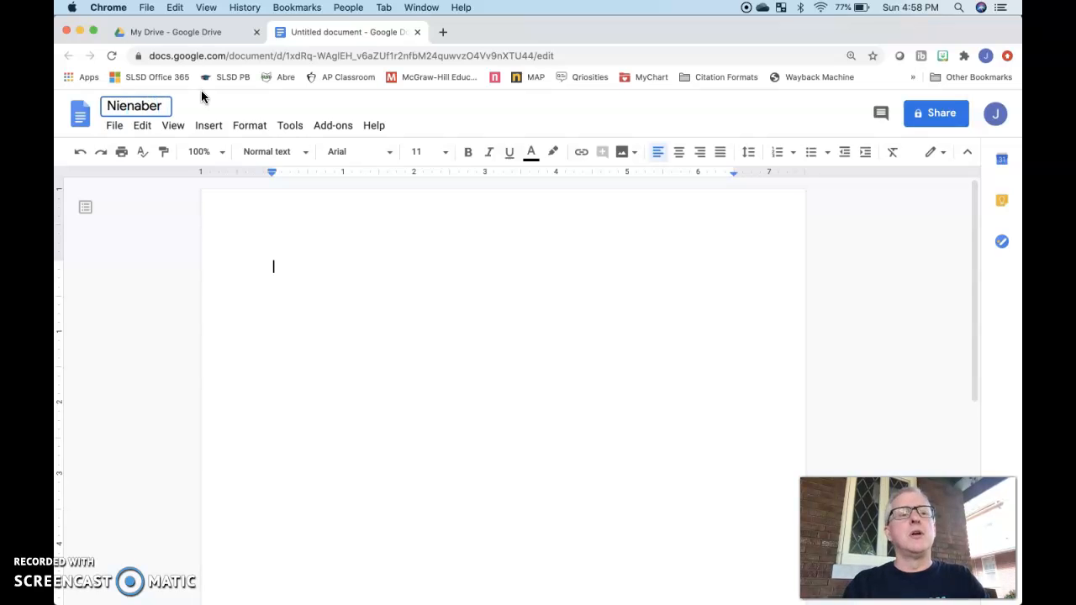
type(".J")
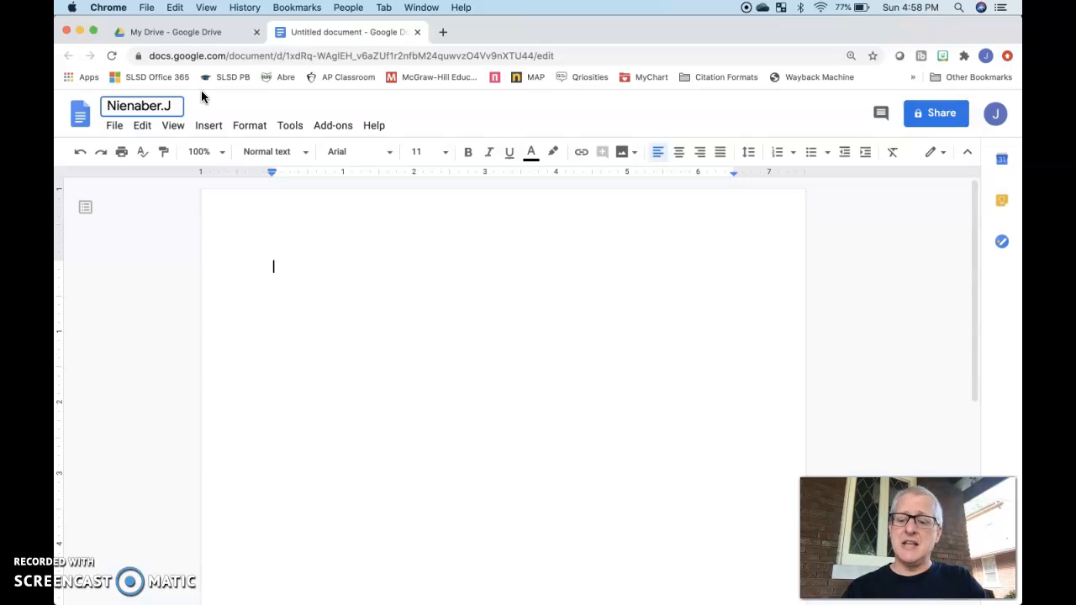
type("ucibl")
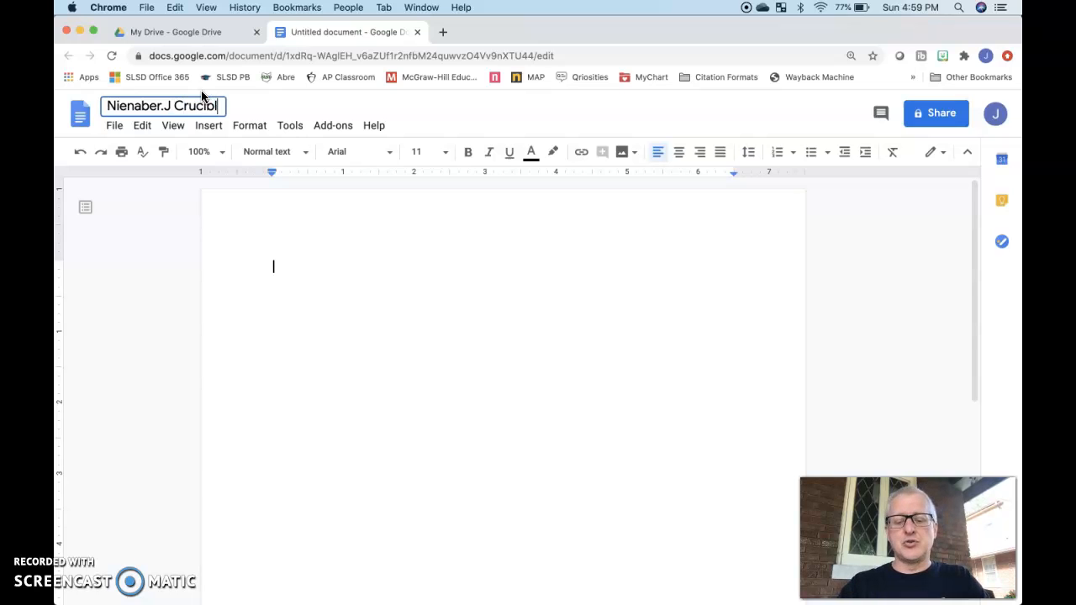
type("e Esay")
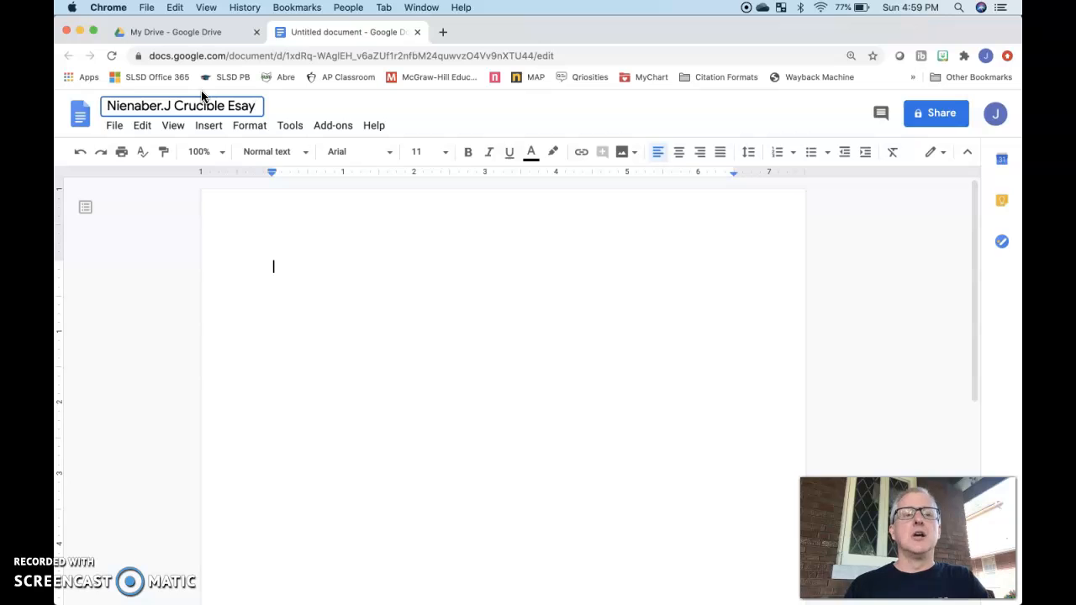
key("BackSpace")
type("sy")
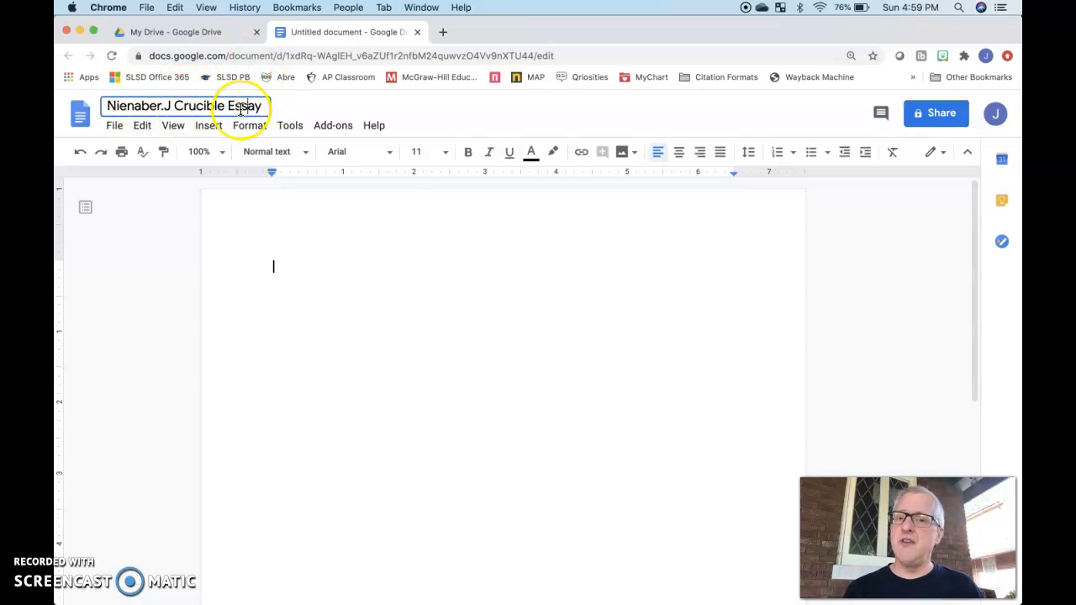
left_click(248, 184)
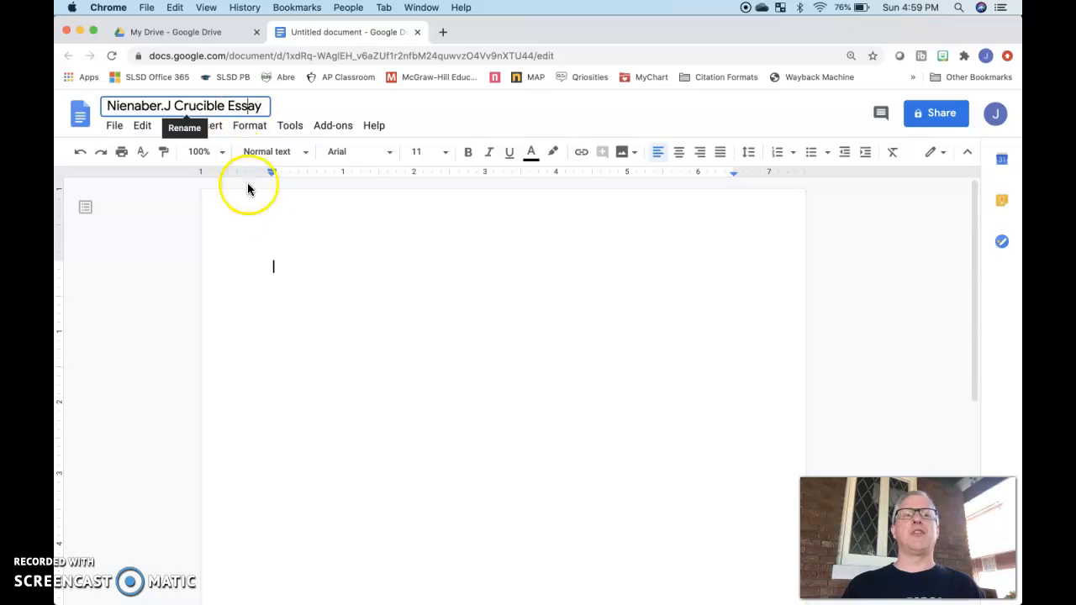
left_click(281, 265)
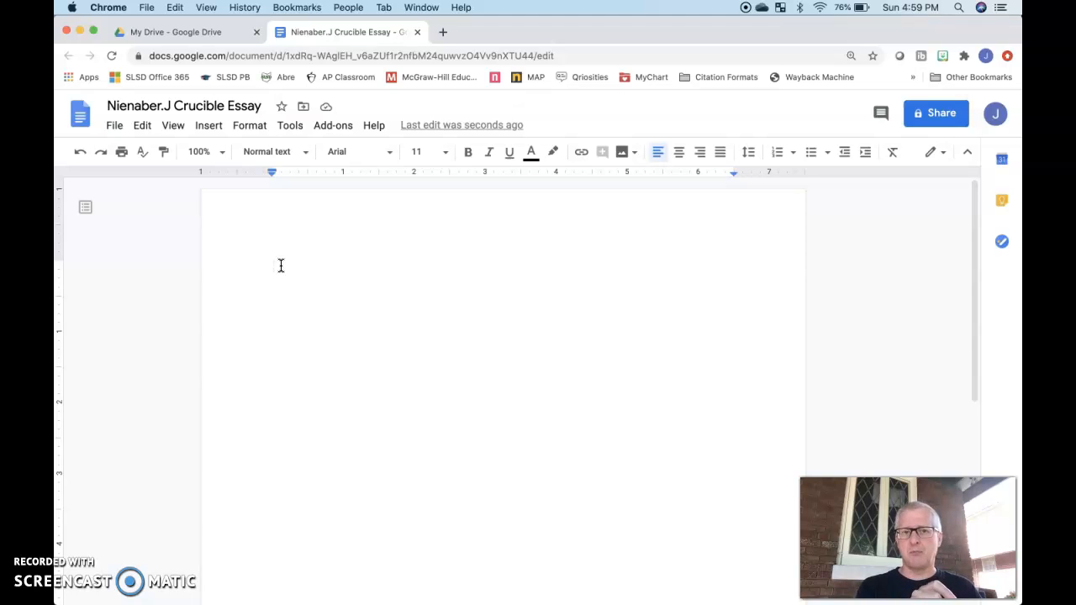
- Enter the heading lines "Student Name", "Teacher Name", "Class Name" and "Due Date" at the start of the document, each on its own line
left_click(352, 241)
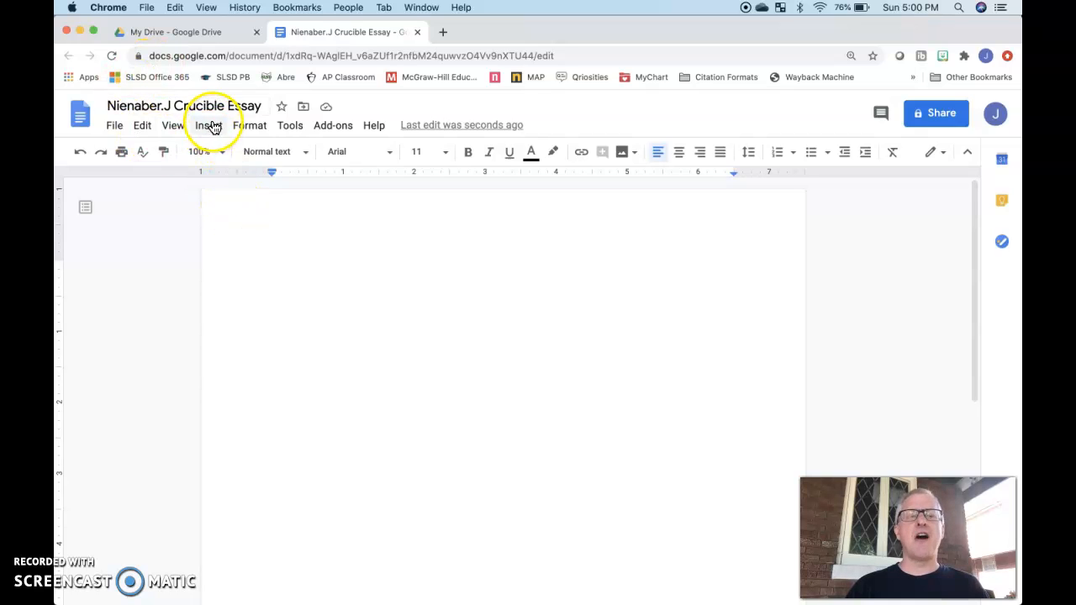
left_click(274, 267)
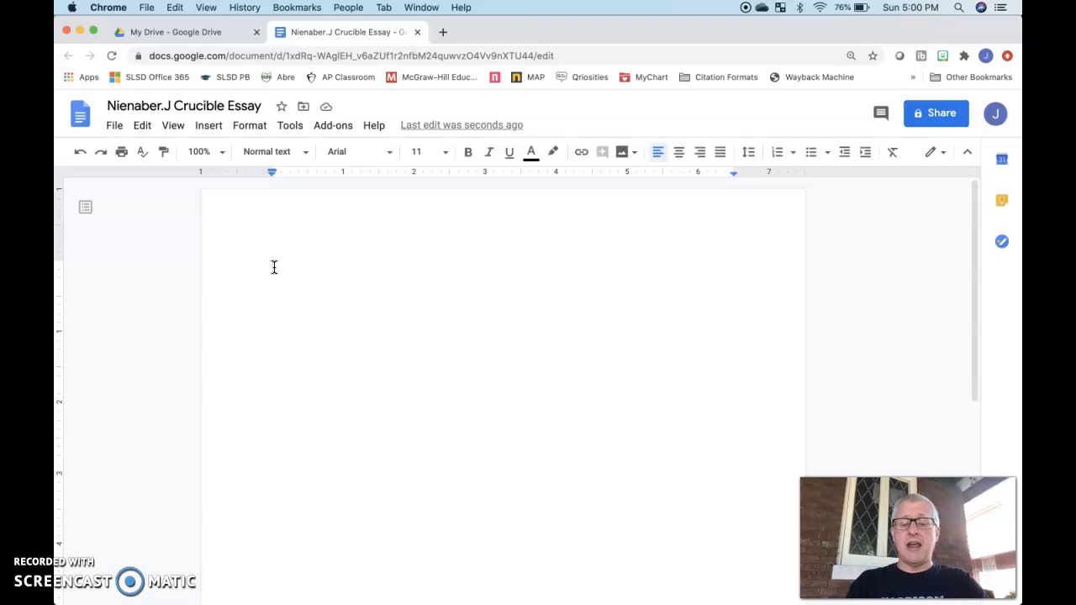
type("Student Name")
key("Return")
type("Teacher Name")
key("Return")
type("Class Name")
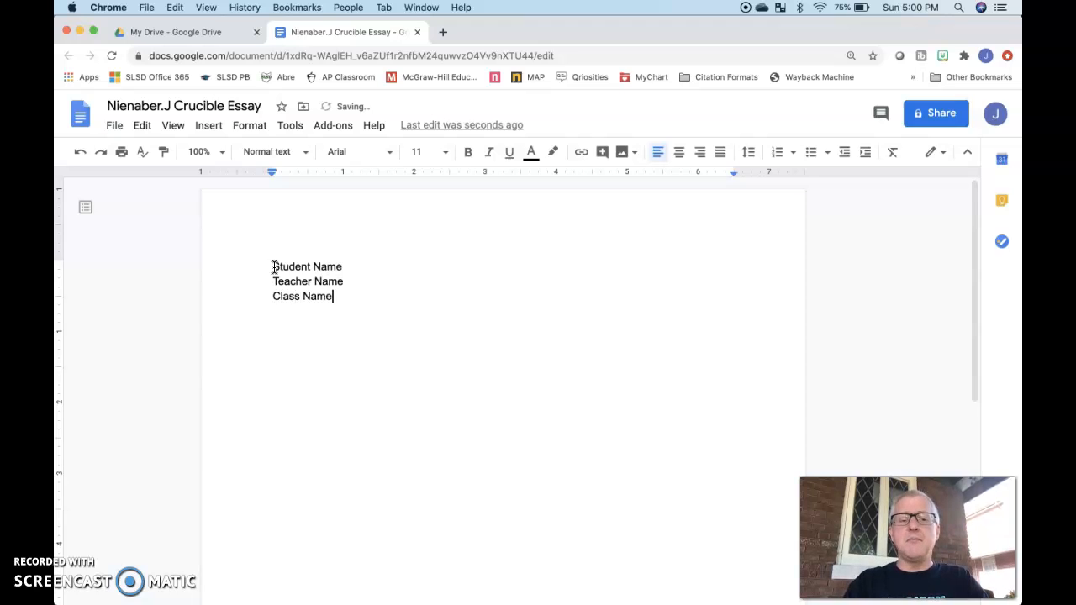
key("Return")
type("D")
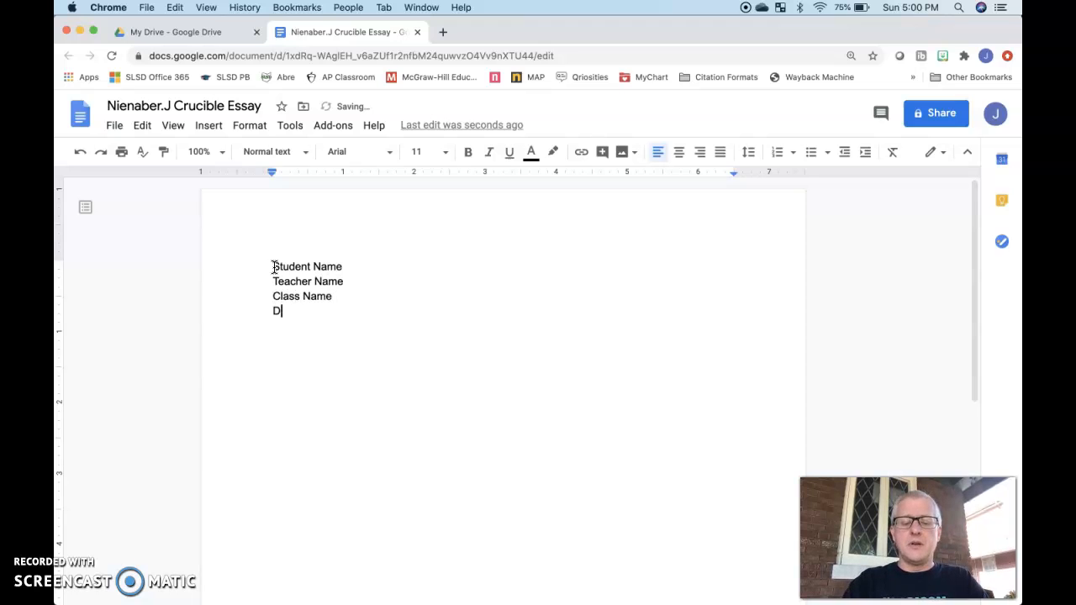
type("ue Date")
key("Return")
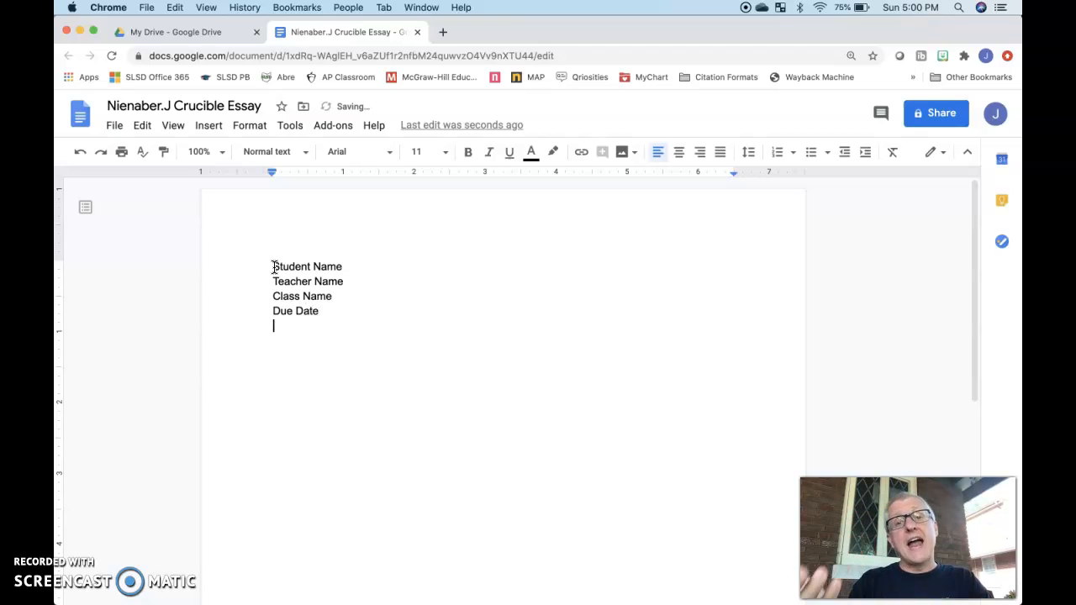
- Set the line spacing of the four heading lines to Double
left_click_drag(276, 267, 287, 312)
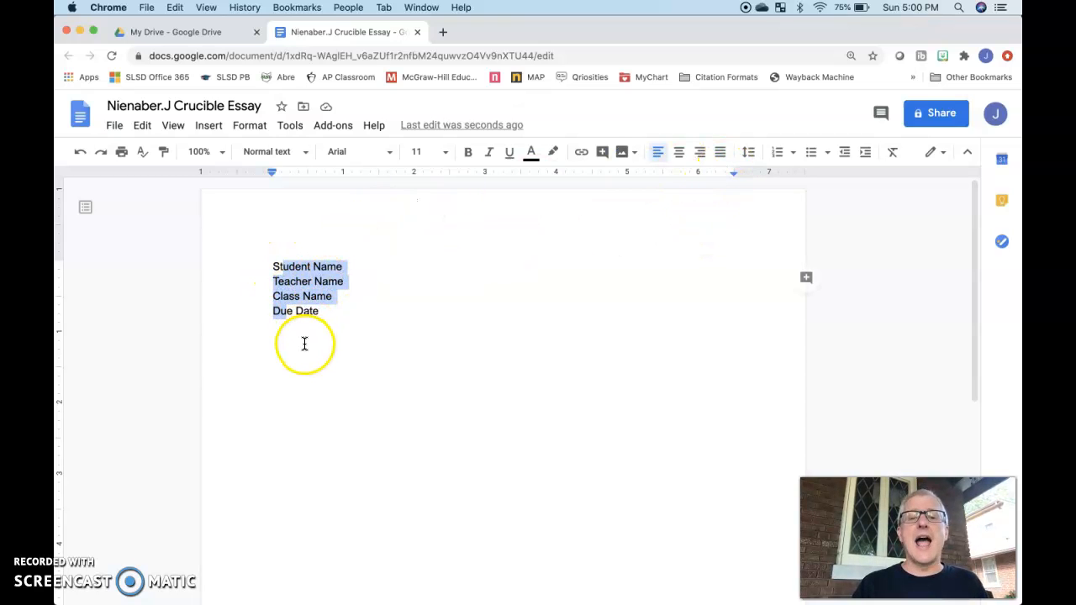
left_click(749, 163)
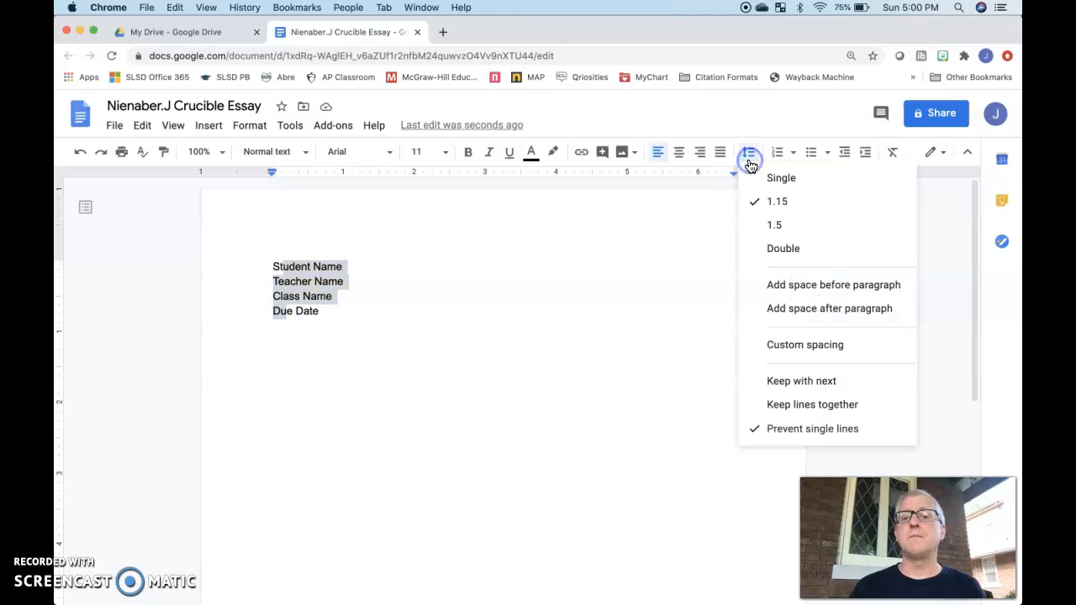
left_click(778, 247)
left_click(557, 367)
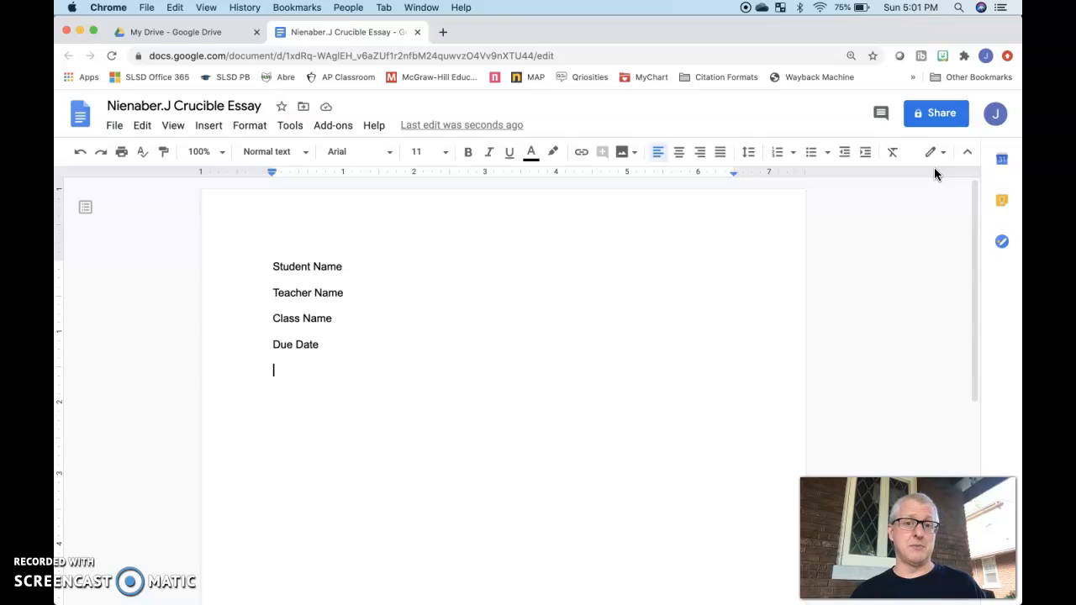
- Examine the document's sharing options for adding people and for link access, leaving them without changes
left_click(942, 114)
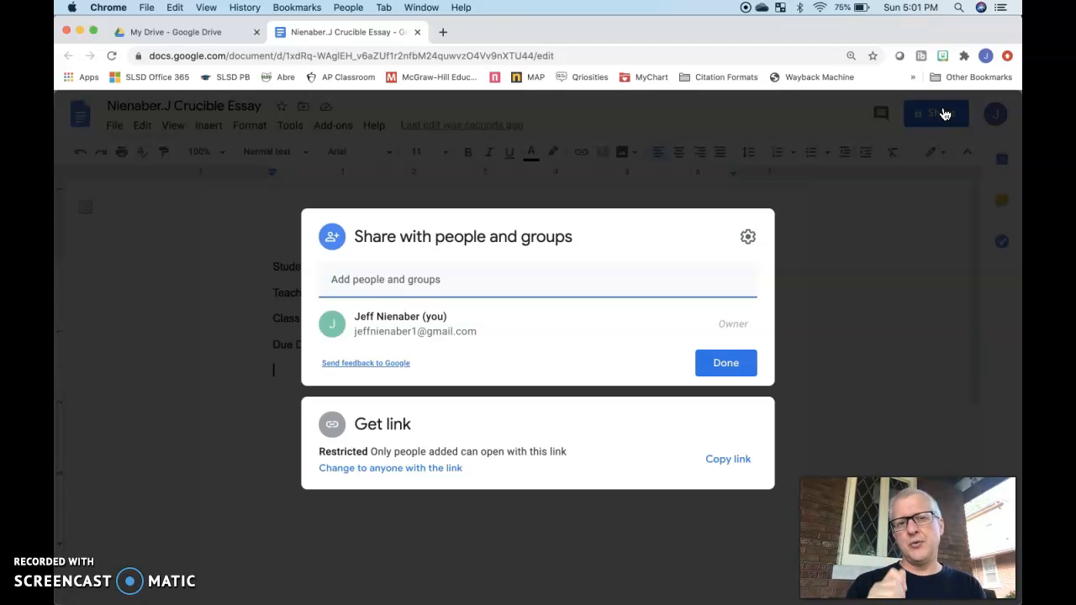
left_click(420, 287)
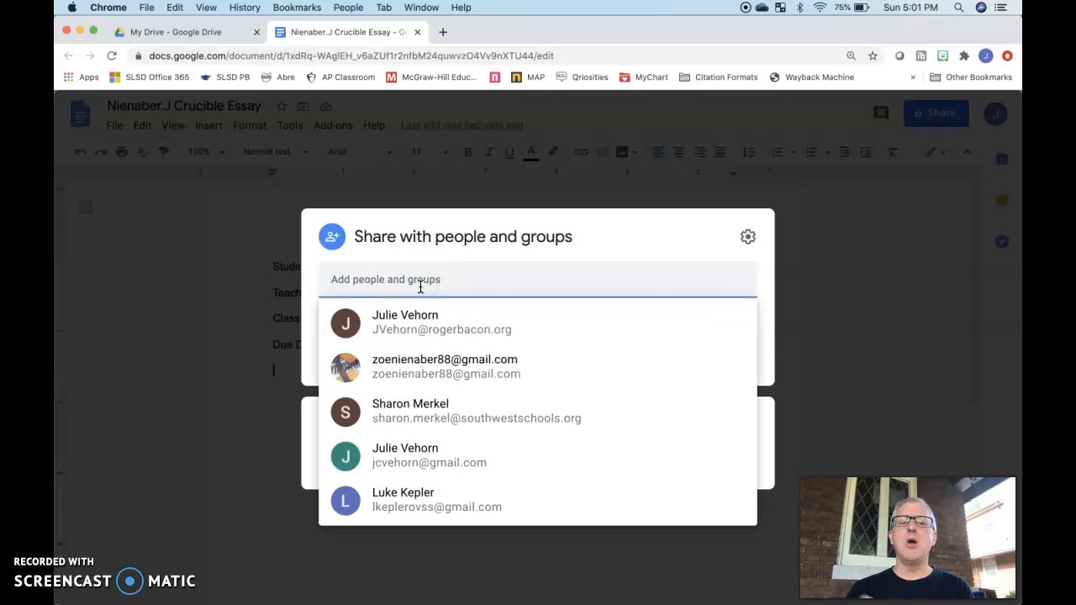
left_click(214, 324)
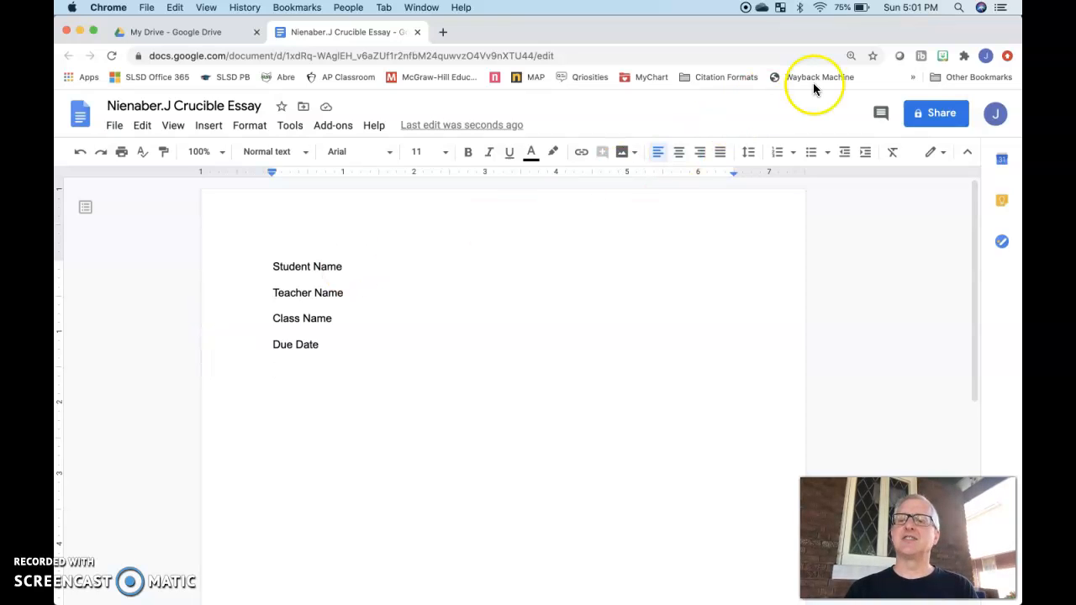
left_click(928, 130)
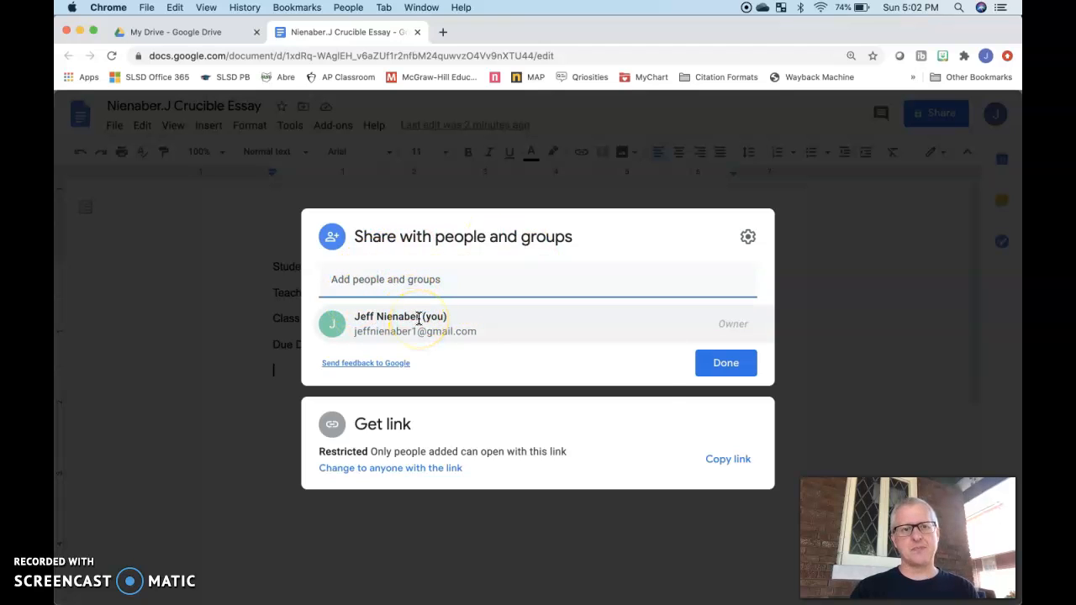
mouse_move(418, 318)
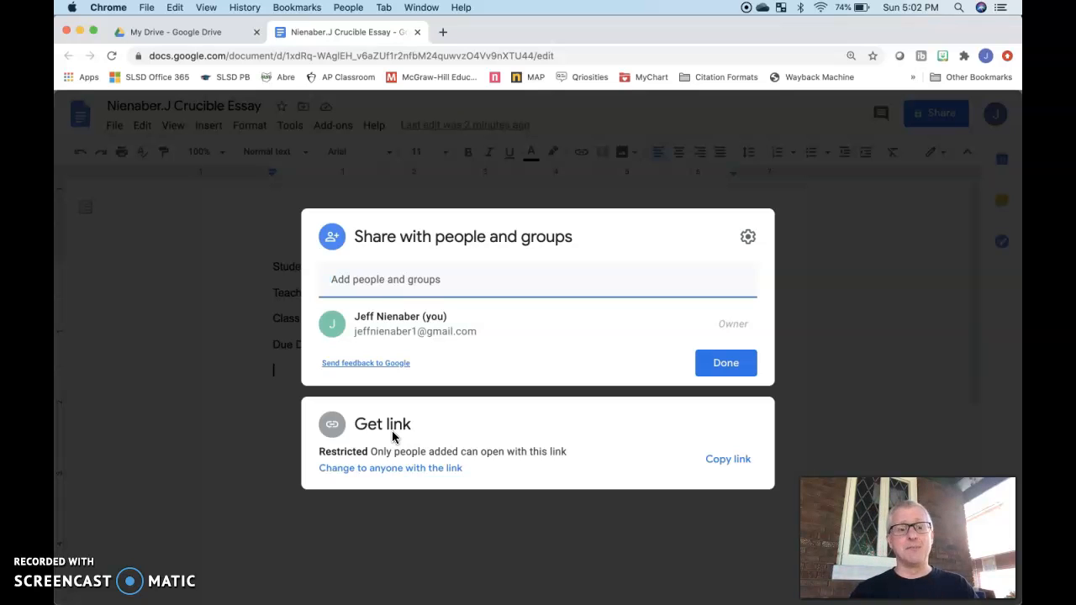
left_click(339, 465)
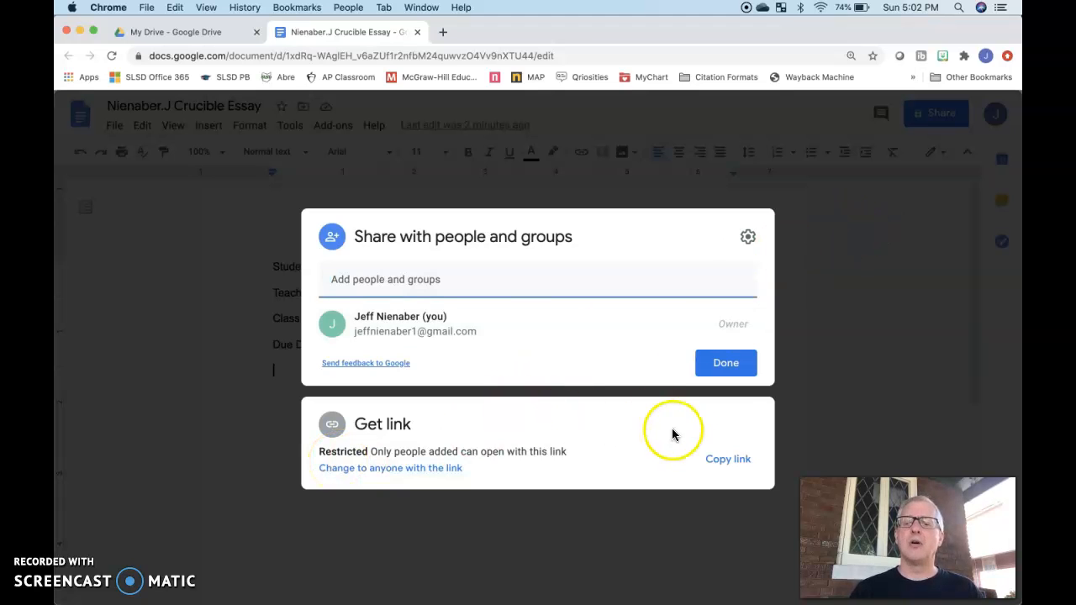
left_click(822, 243)
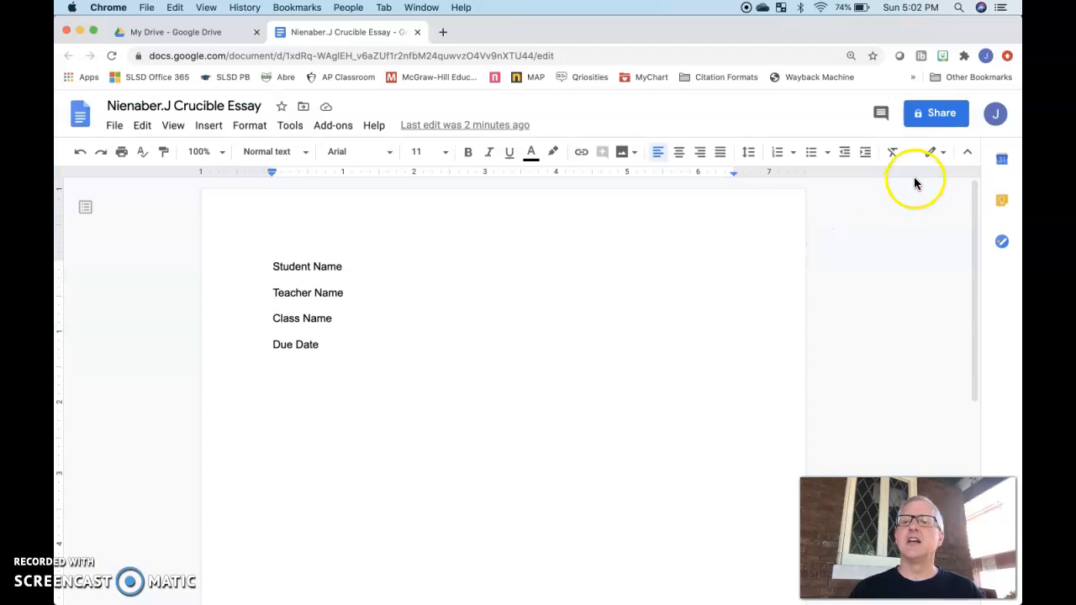
- Share the document with anyone who has the link, giving them the Editor role
left_click(939, 112)
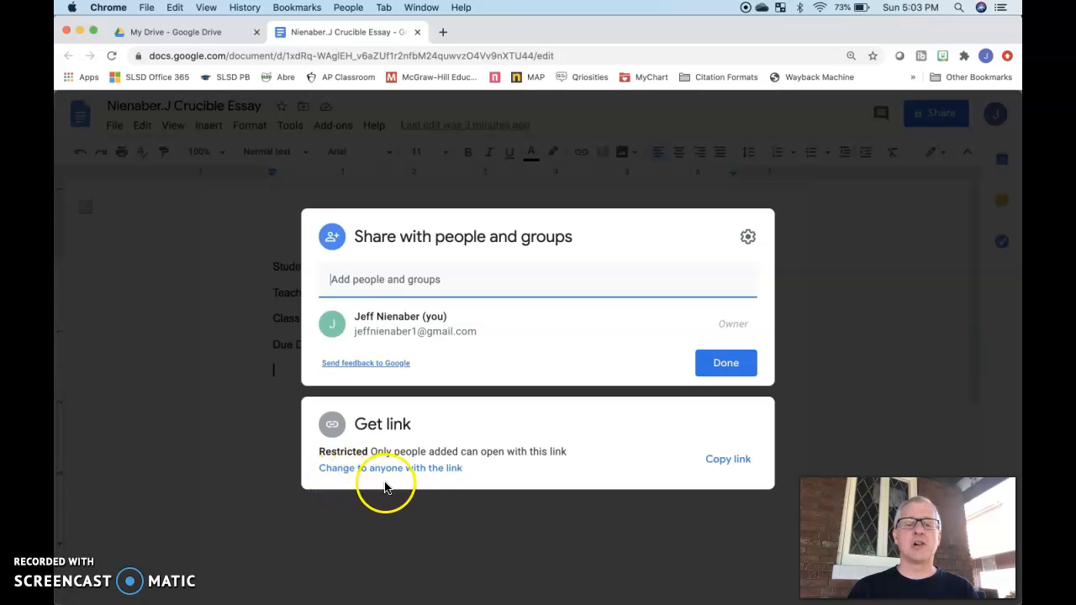
left_click(433, 470)
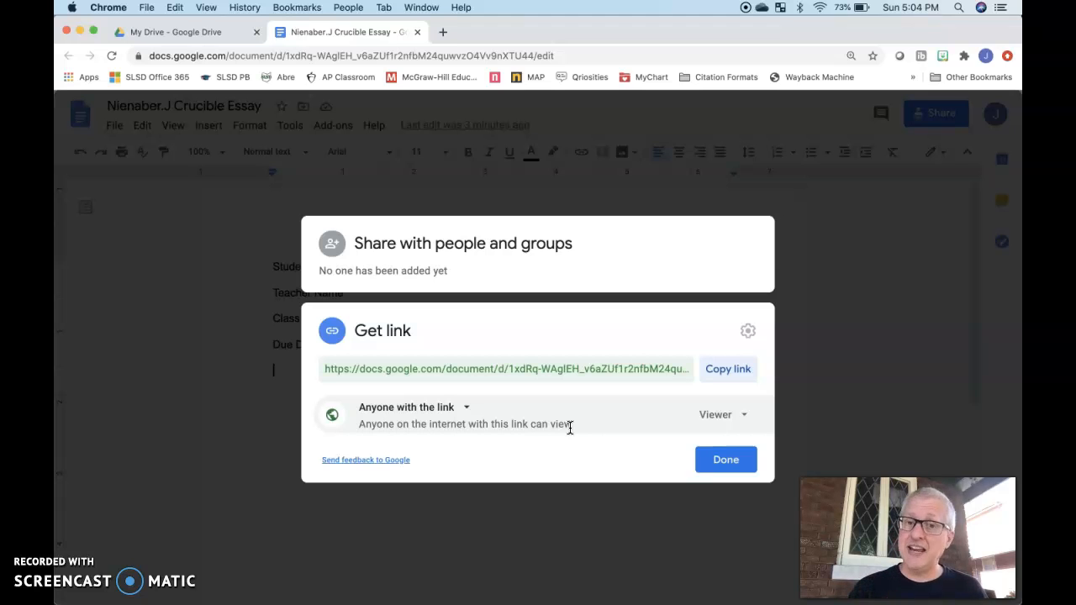
left_click(747, 418)
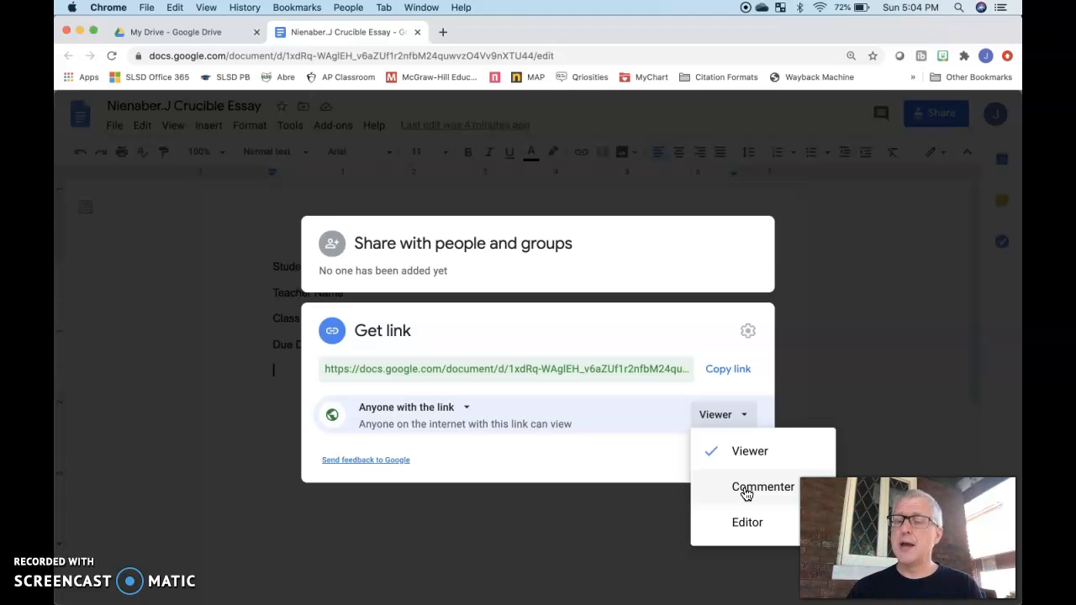
left_click(751, 525)
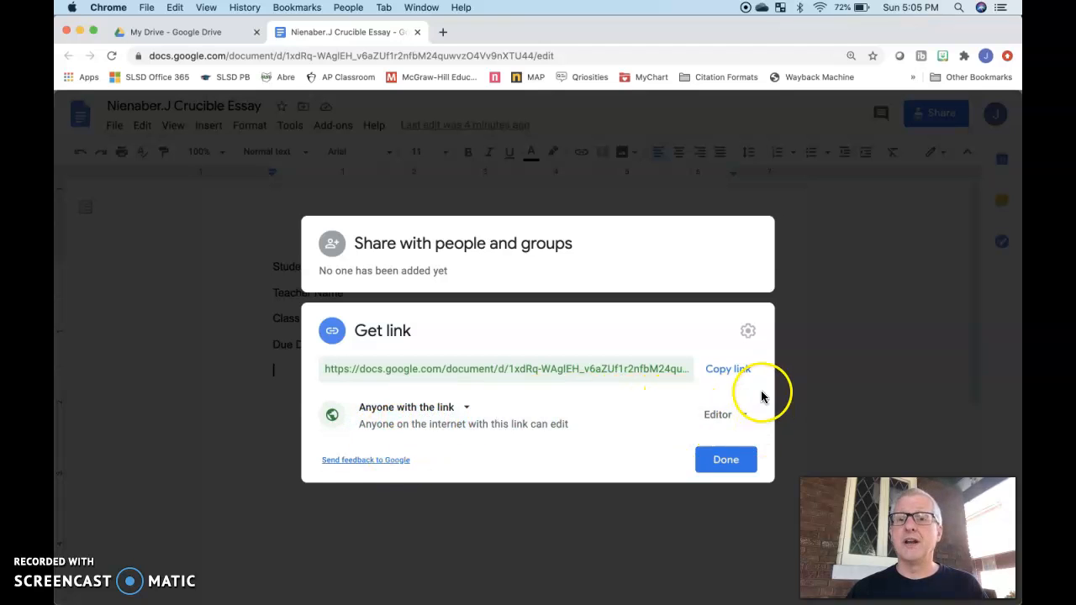
left_click(741, 466)
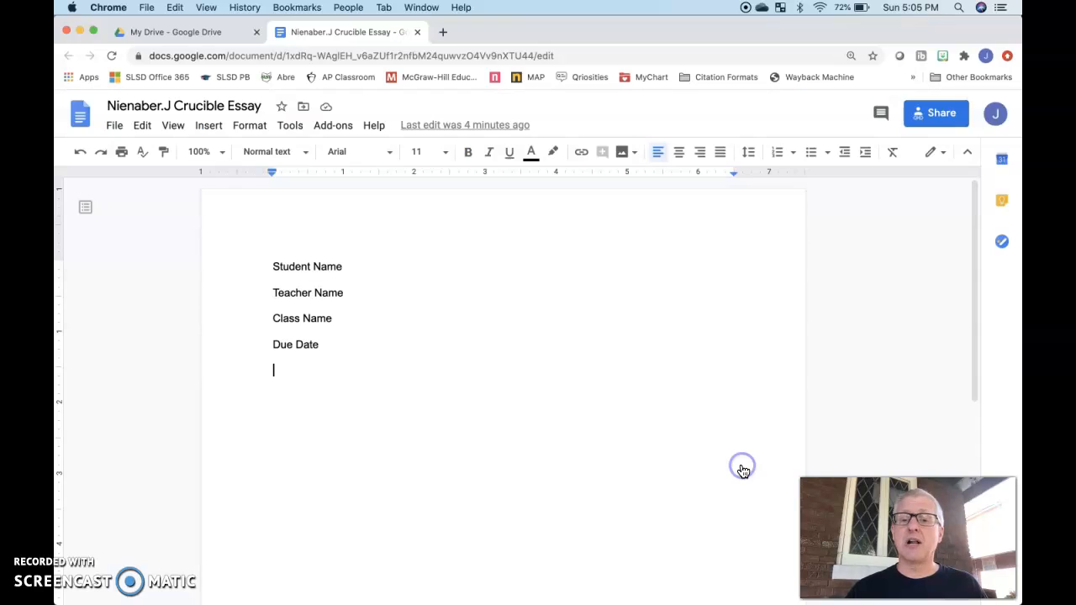
- Copy the document's sharing link and paste it as a hyperlink on its own line below "Due Date"
left_click(938, 116)
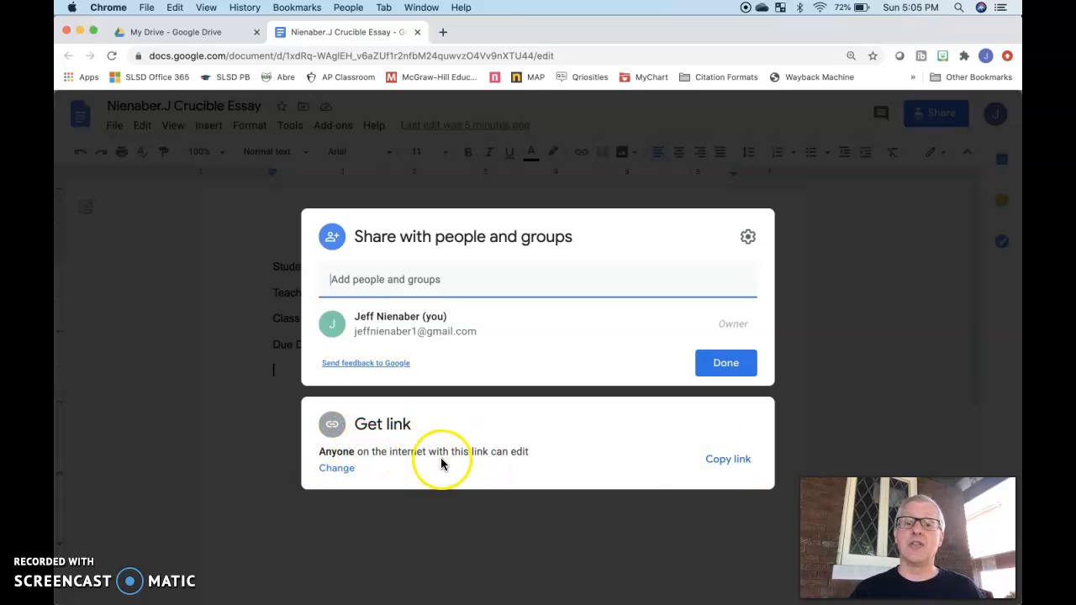
left_click(715, 464)
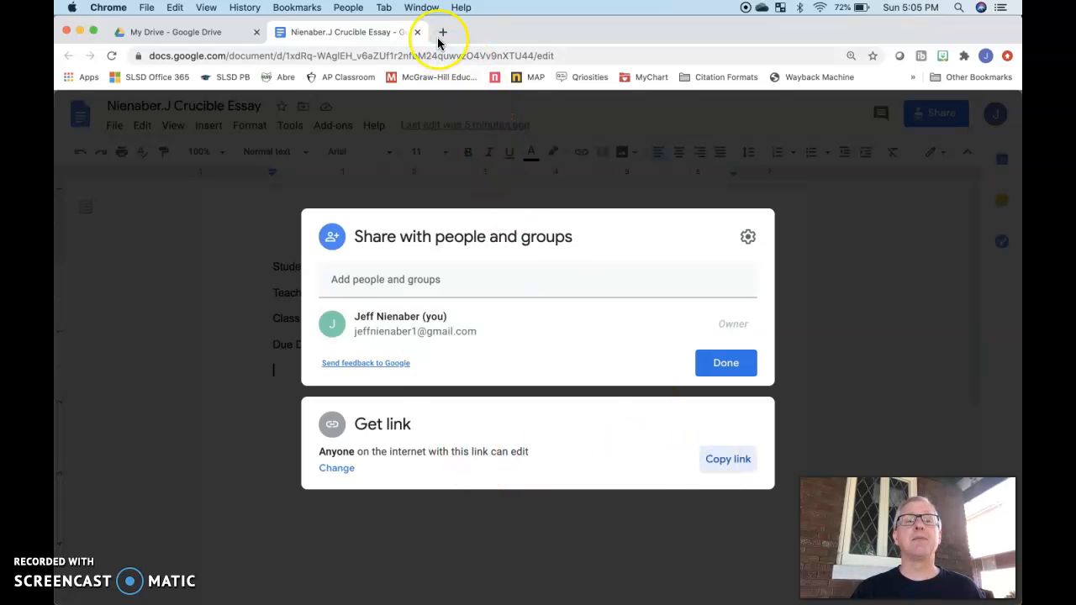
left_click(288, 131)
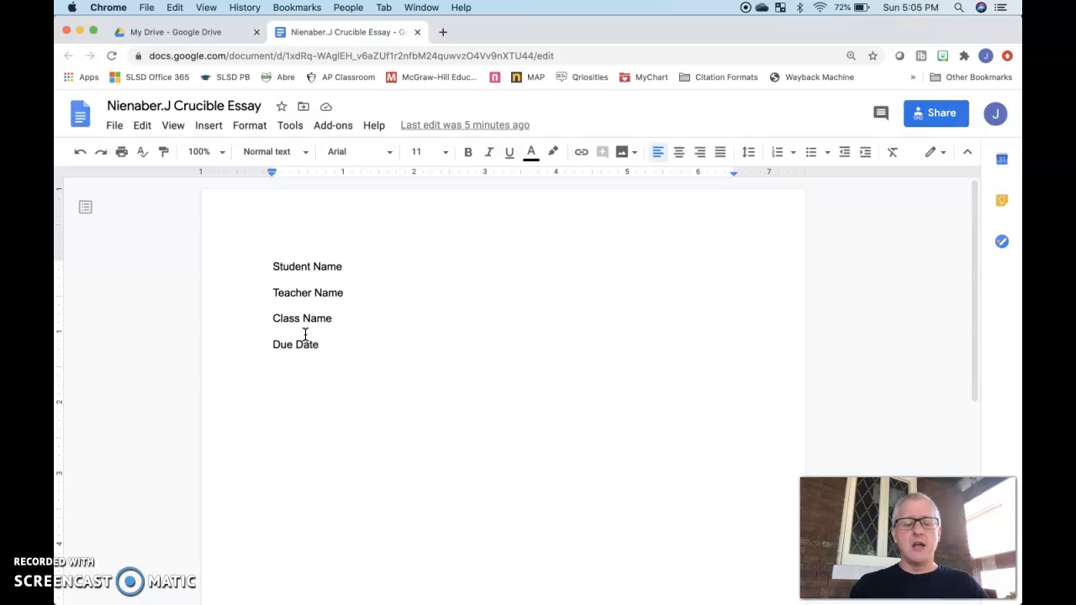
key("super+v")
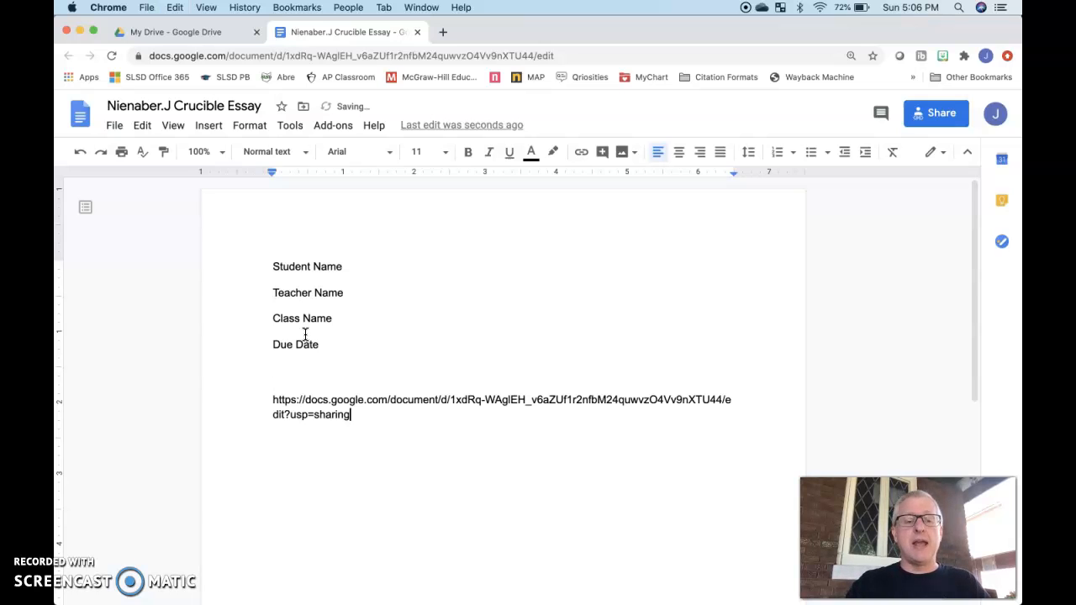
key("Return")
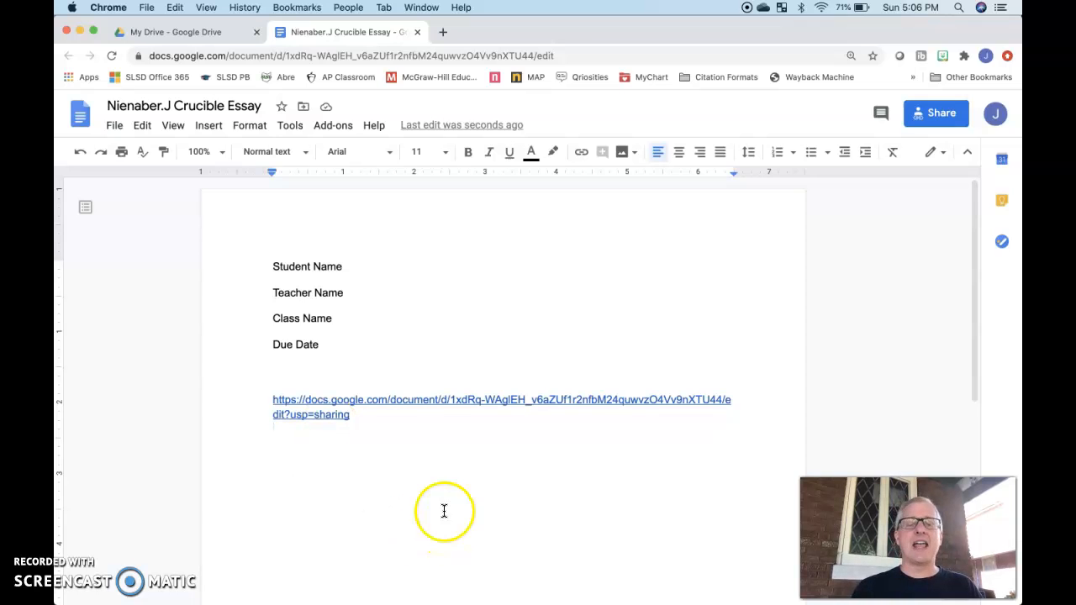
- Start a new comment at the end of the pasted sharing link
left_click(414, 414)
key("super+alt+m")
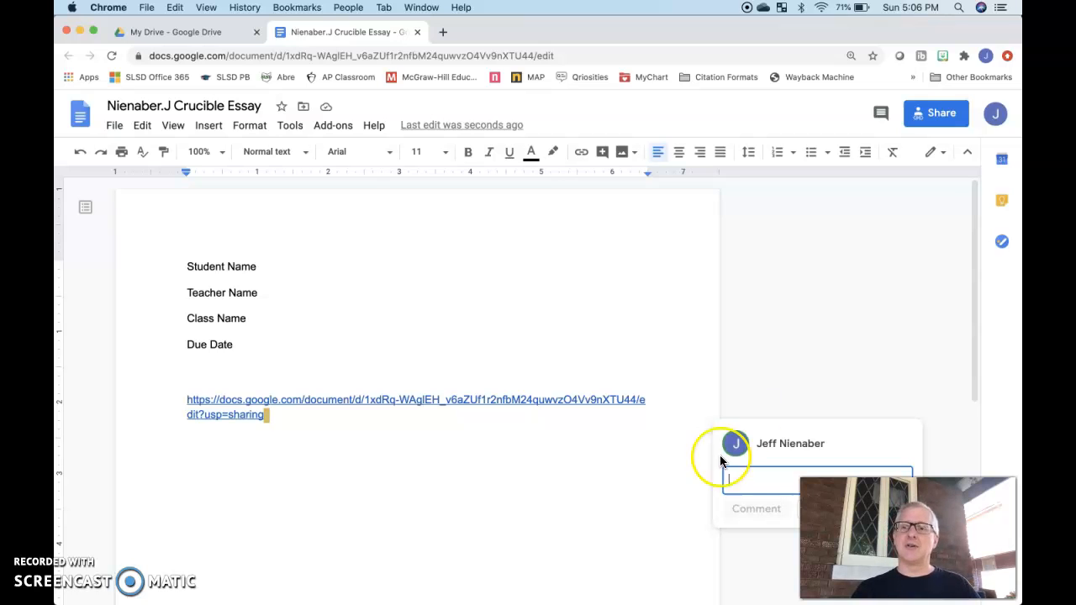
- Review who can open the document by link and which role the link grants, leaving the sharing settings as they are
left_click(943, 122)
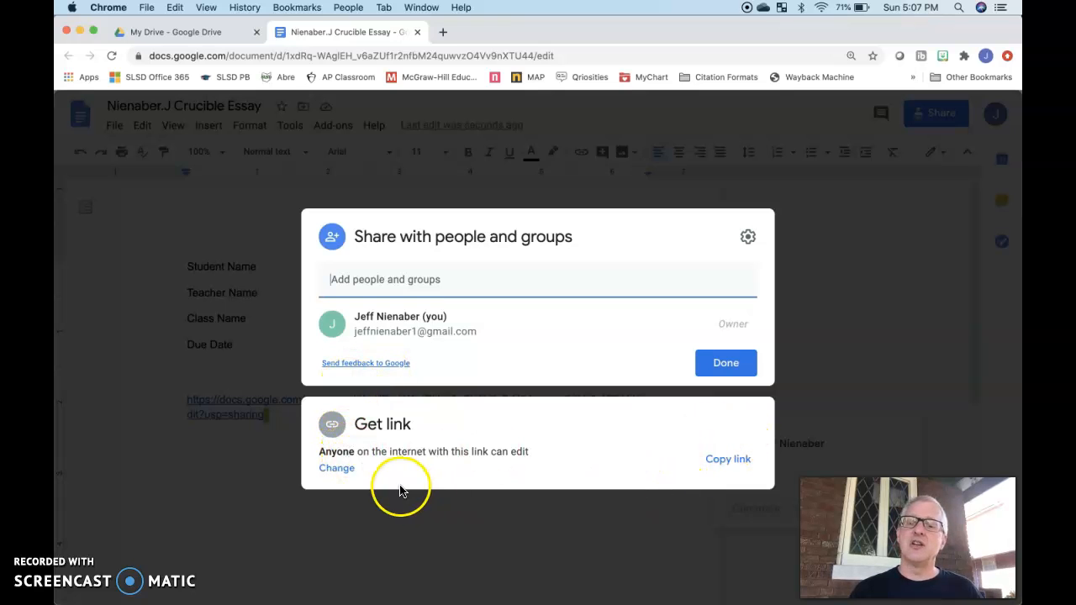
left_click(341, 469)
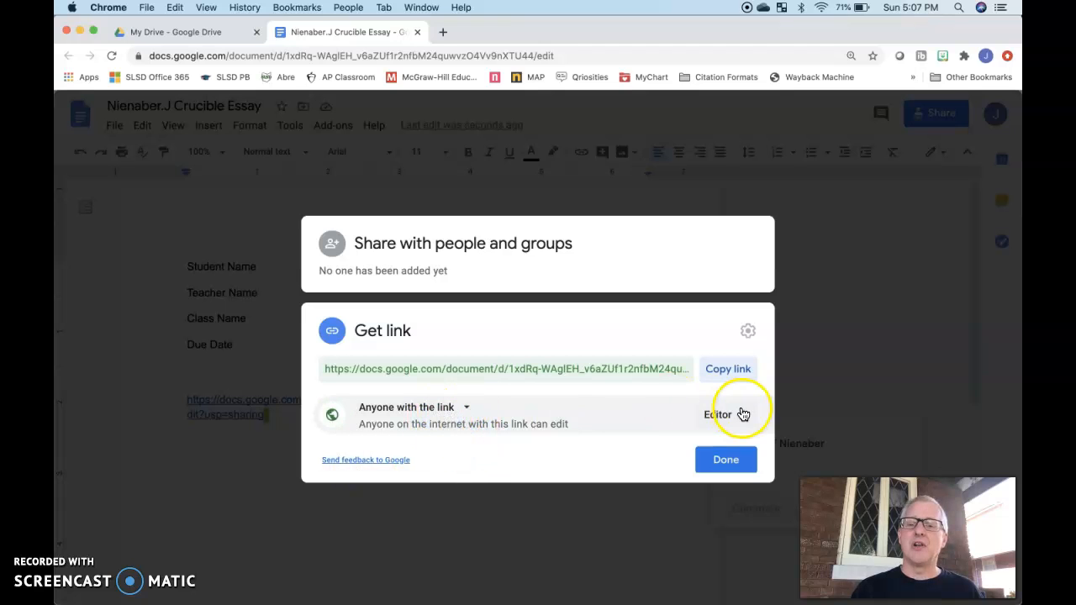
left_click(748, 463)
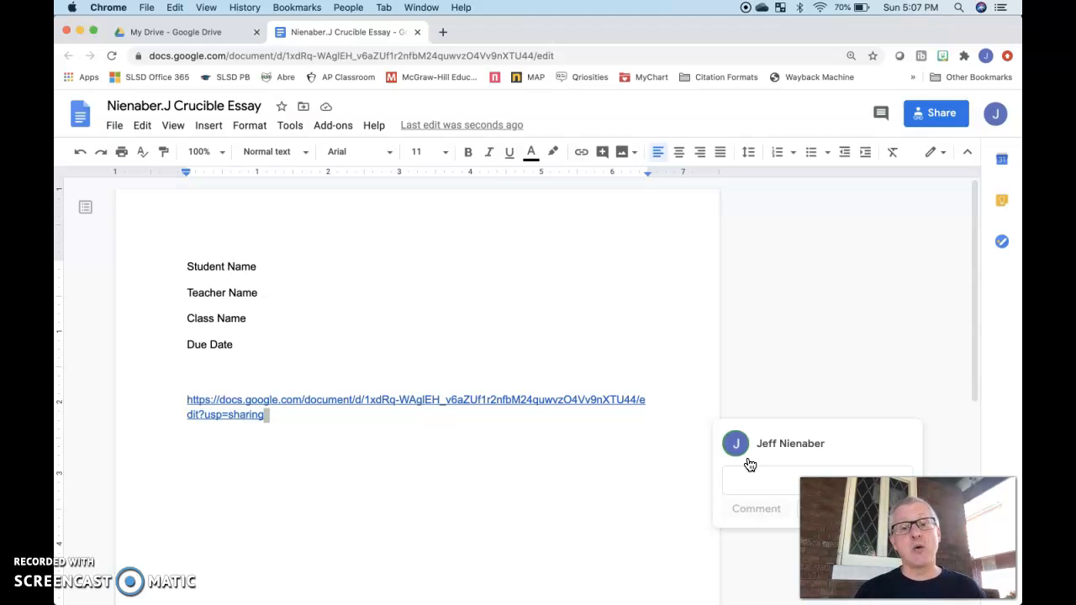
- Switch to Microsoft Teams to look at the High School Department team and the Chat section, and close the Teams window
mouse_move(681, 593)
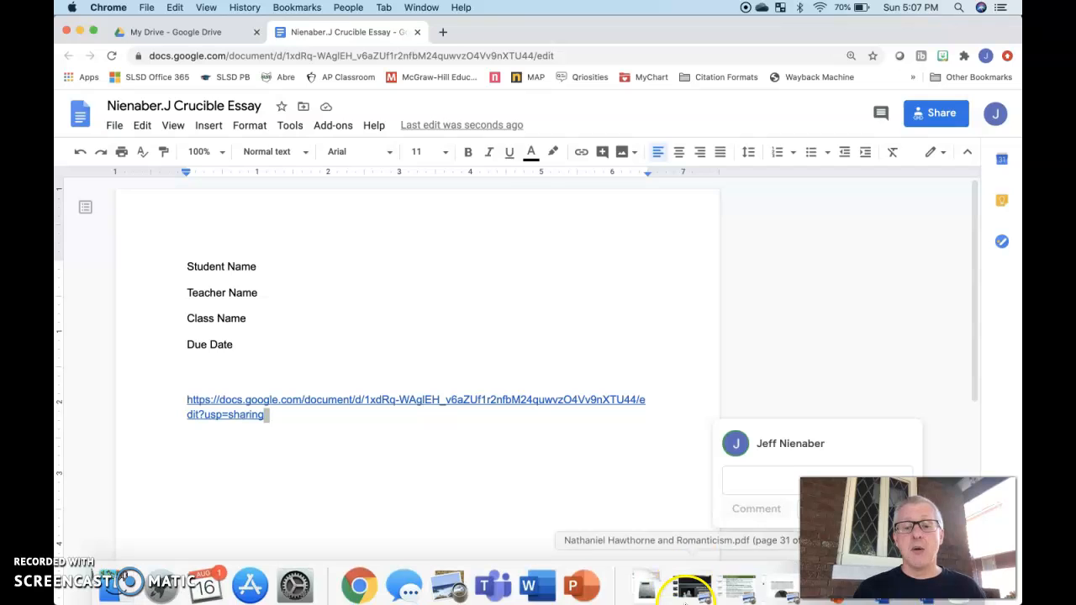
left_click(502, 590)
left_click(169, 242)
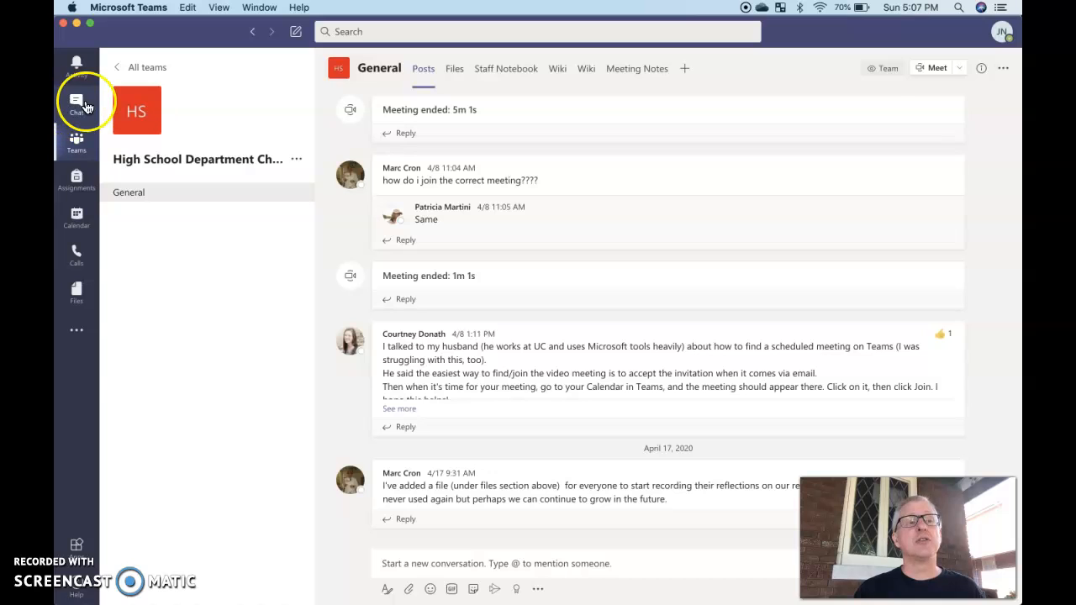
left_click(78, 105)
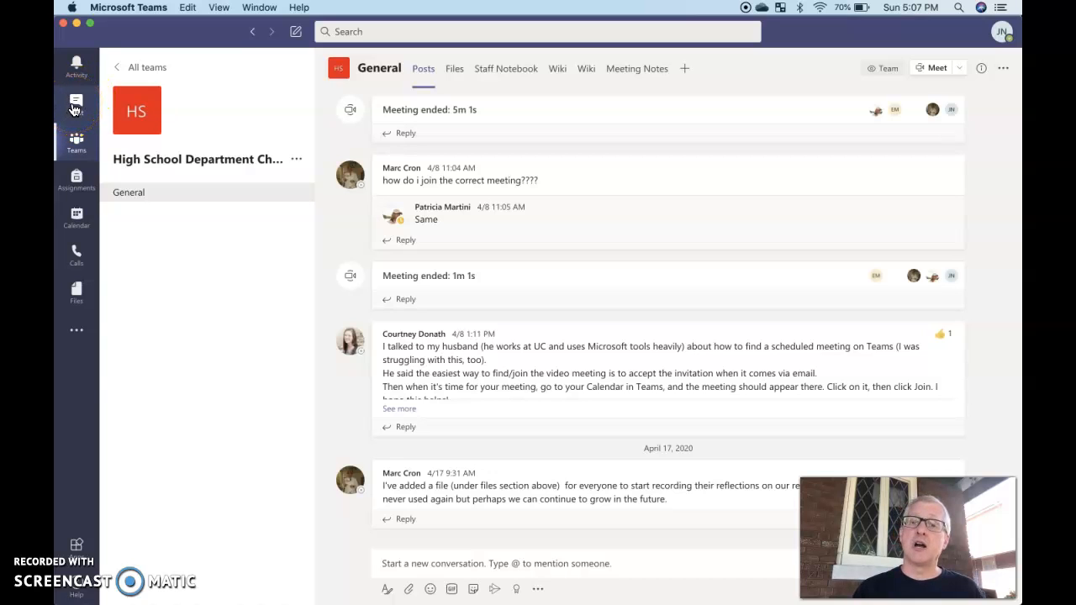
left_click(65, 24)
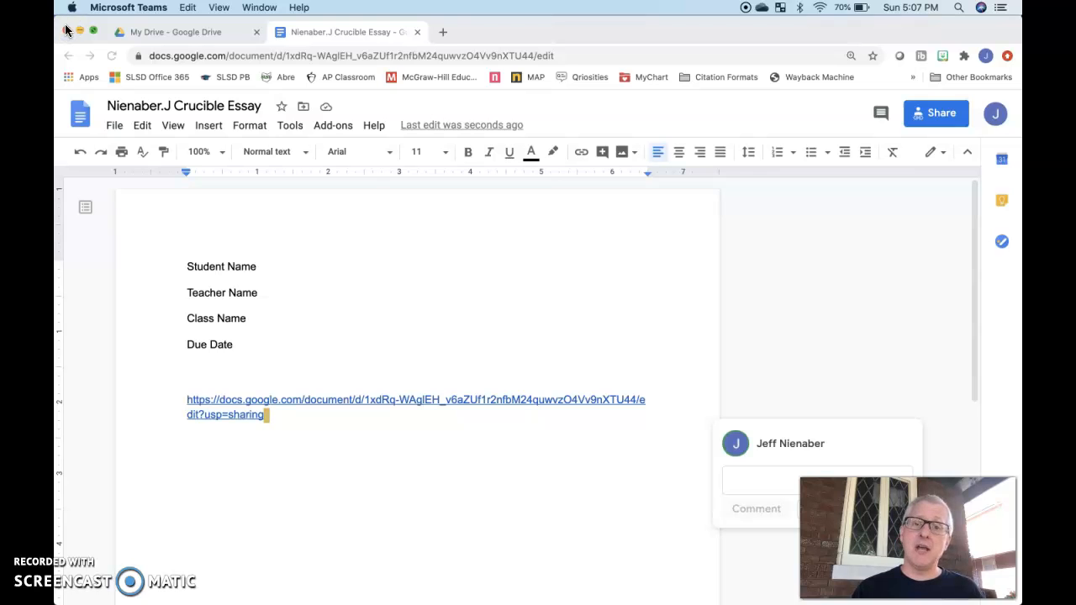